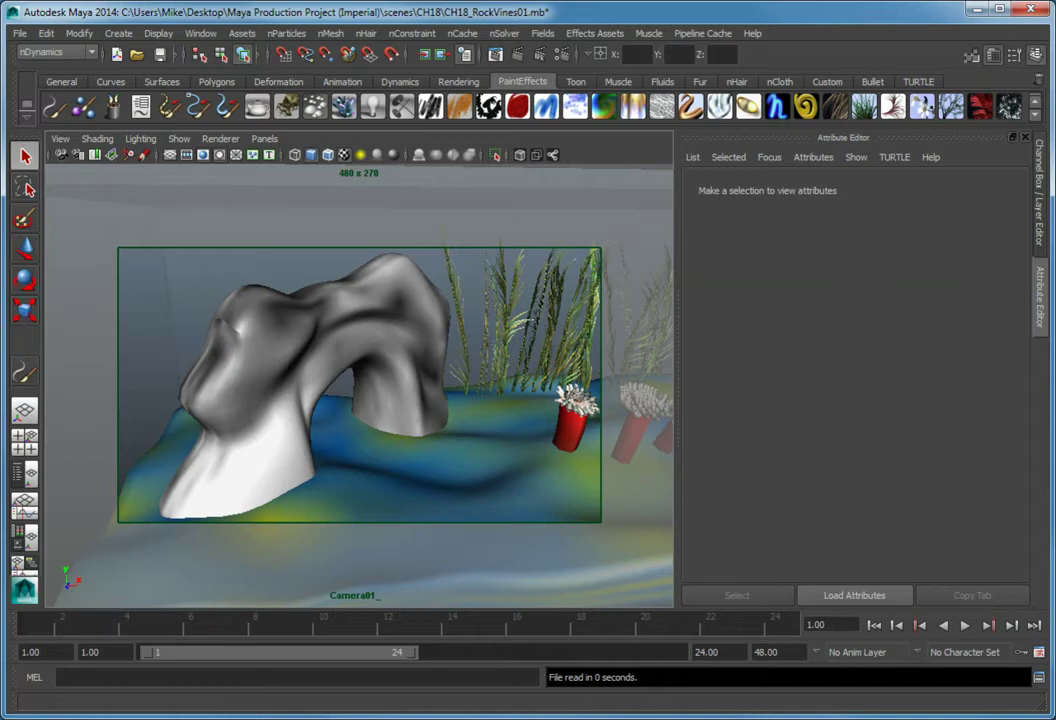
Make the rock tunnel paintable and pick the vineLeafy brush from the Visor's plants folder.
{"action": "left_click", "coordinate": [257, 336]}
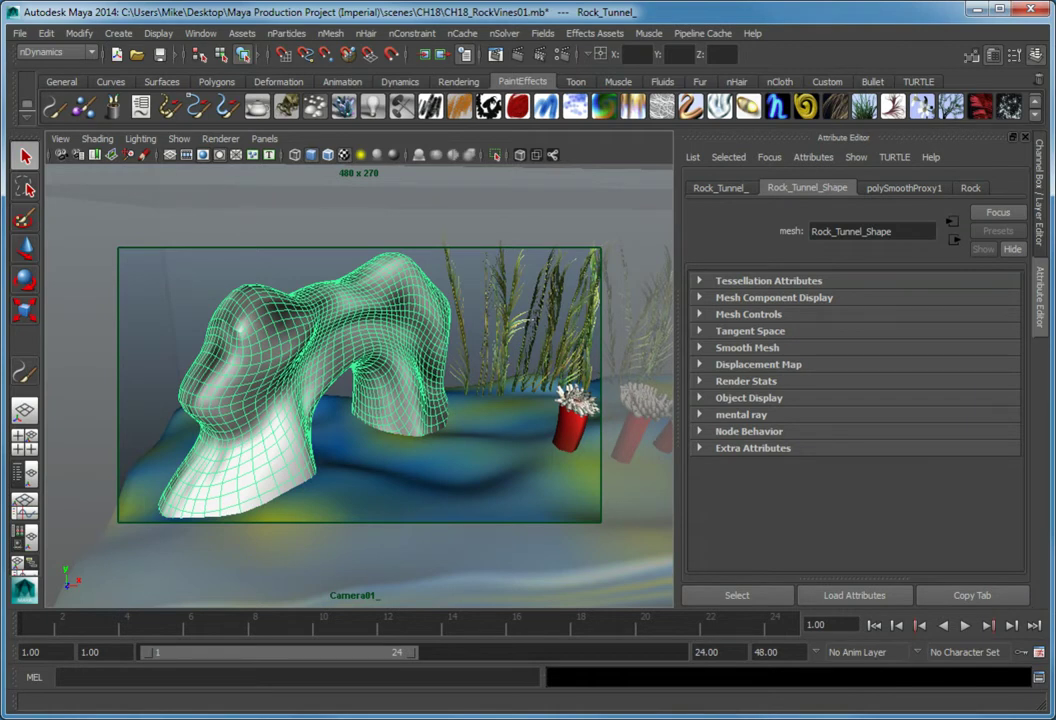
{"action": "left_click", "coordinate": [84, 107]}
{"action": "left_click", "coordinate": [113, 106]}
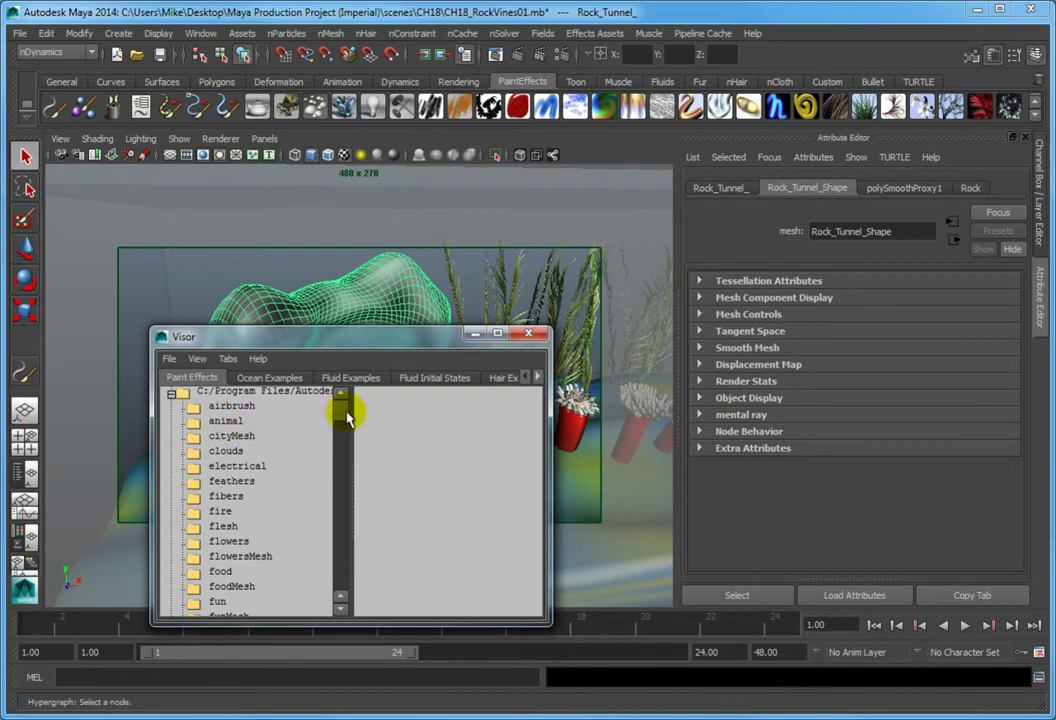
{"action": "left_click_drag", "start_coordinate": [342, 408], "coordinate": [343, 497]}
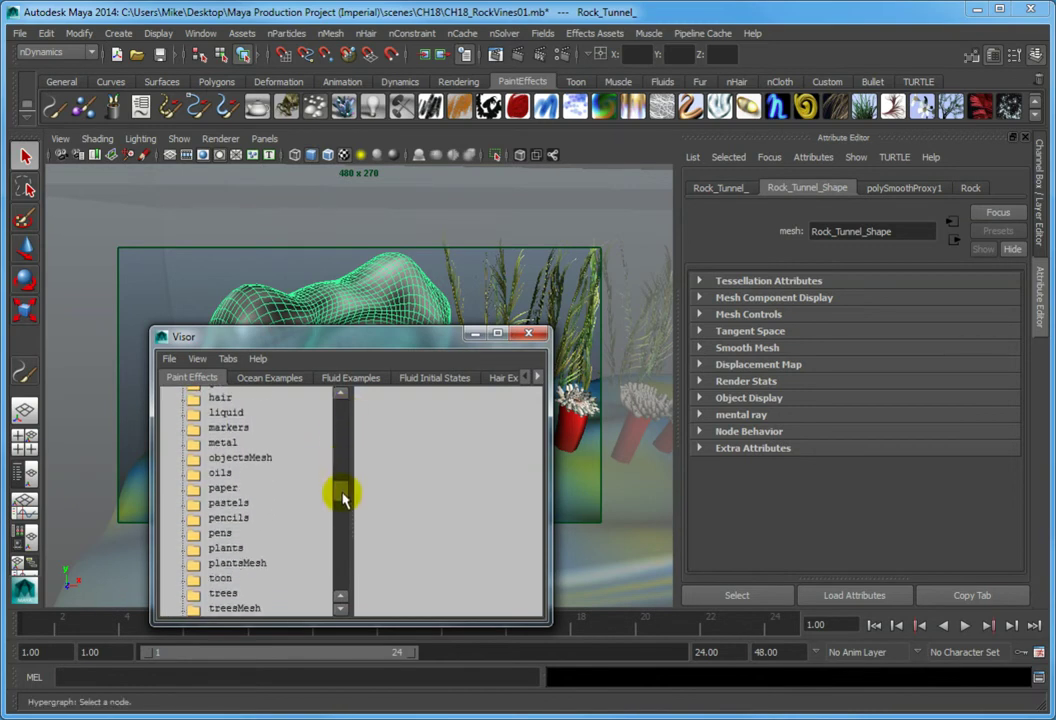
{"action": "left_click", "coordinate": [246, 548]}
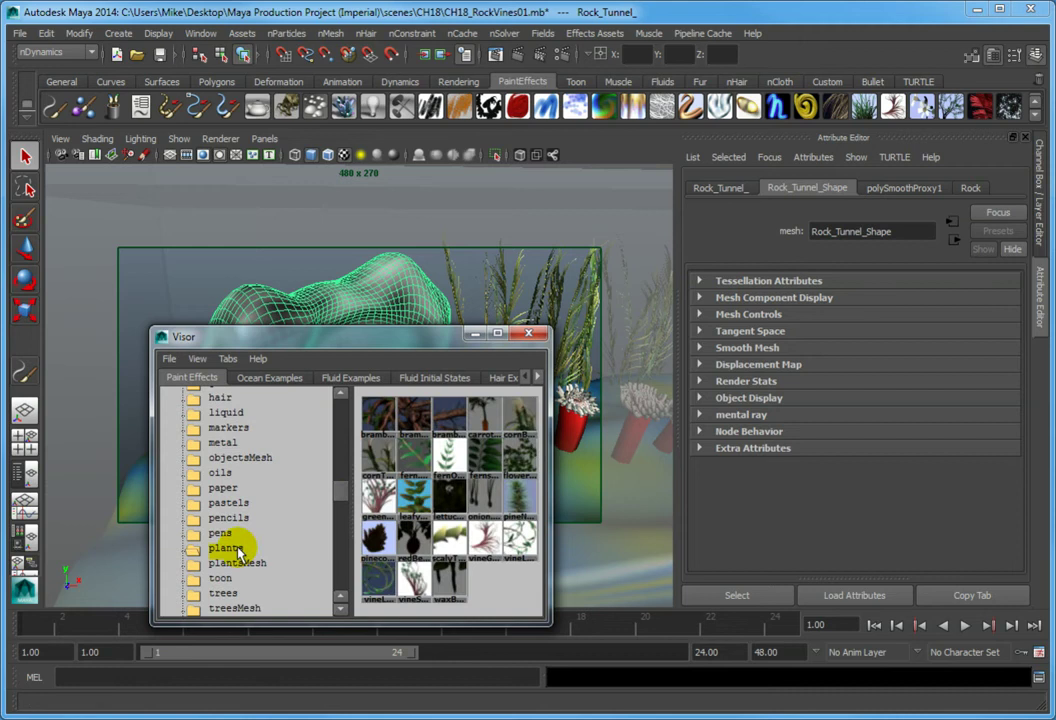
{"action": "left_click", "coordinate": [515, 538]}
Paint a vineLeafy stroke across the rock from the tunnel's left base over the arch.
{"action": "left_click_drag", "start_coordinate": [518, 334], "coordinate": [58, 351]}
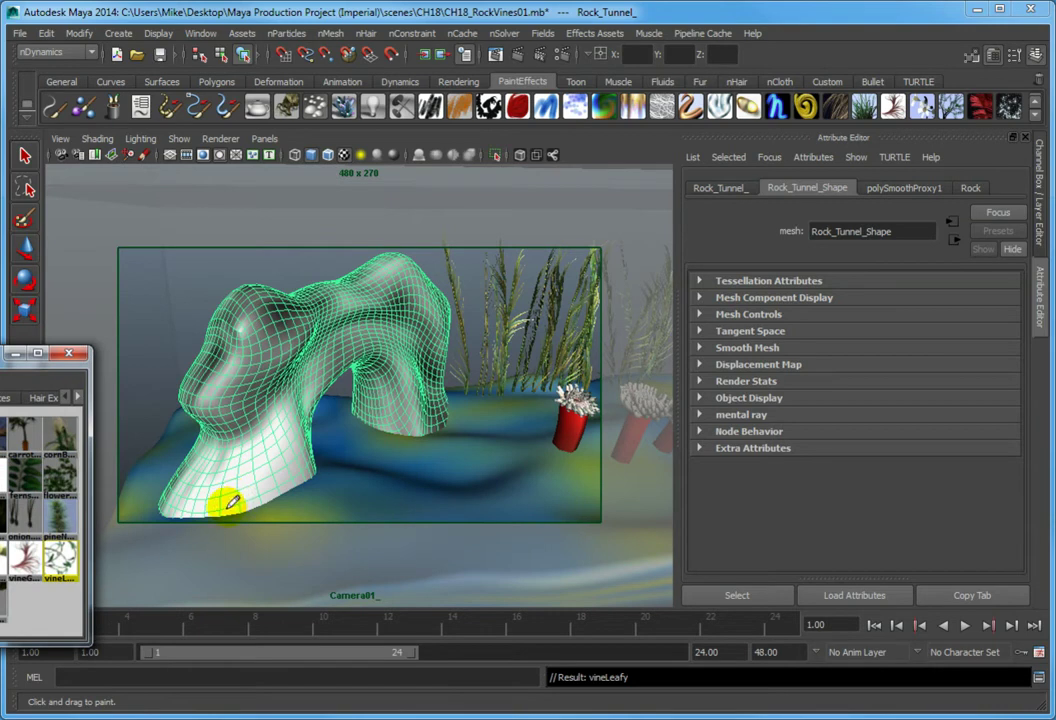
{"action": "left_click_drag", "start_coordinate": [227, 507], "coordinate": [258, 459]}
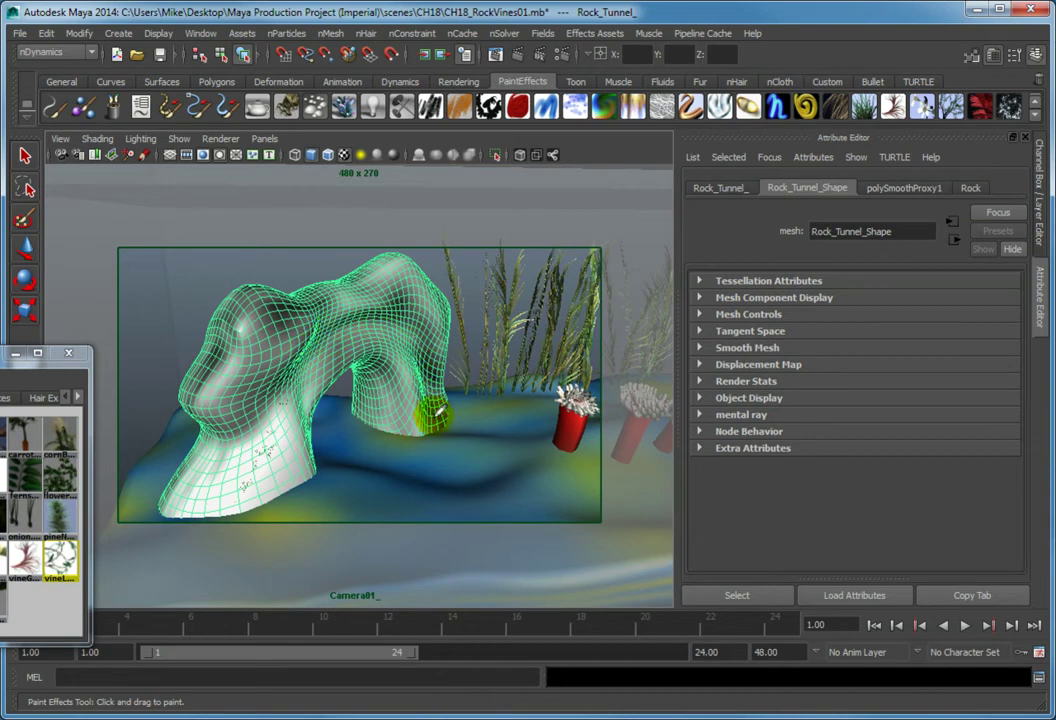
{"action": "left_click_drag", "start_coordinate": [437, 423], "coordinate": [437, 412]}
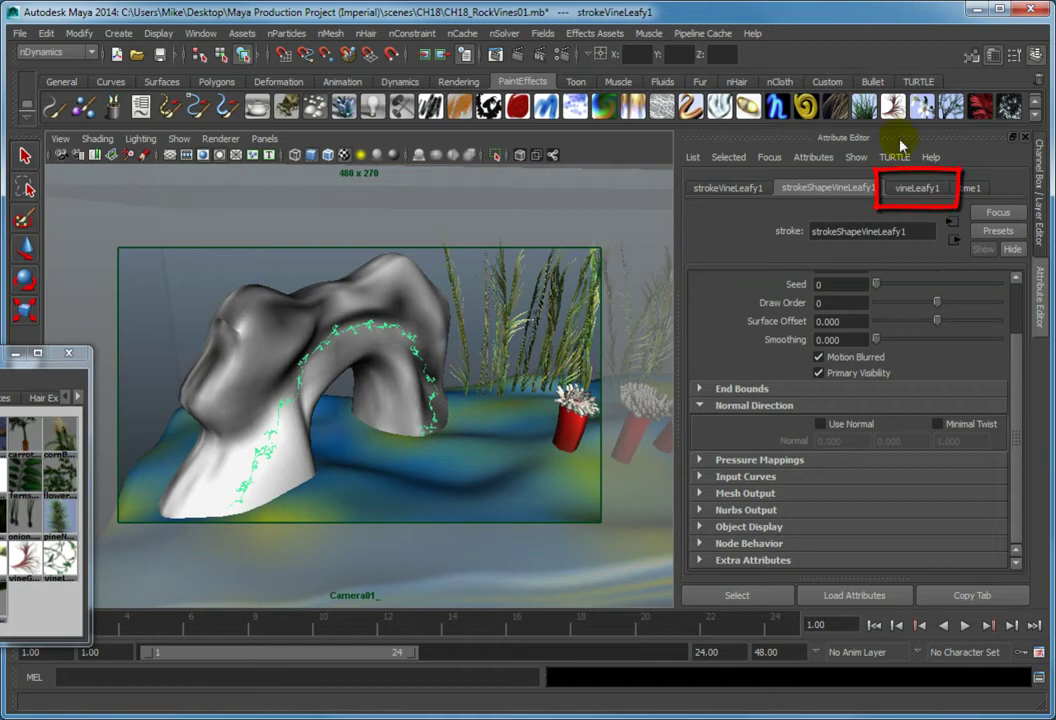
Close the Visor and set the vineLeafy1 brush's Global Scale to 10.
{"action": "left_click", "coordinate": [918, 189]}
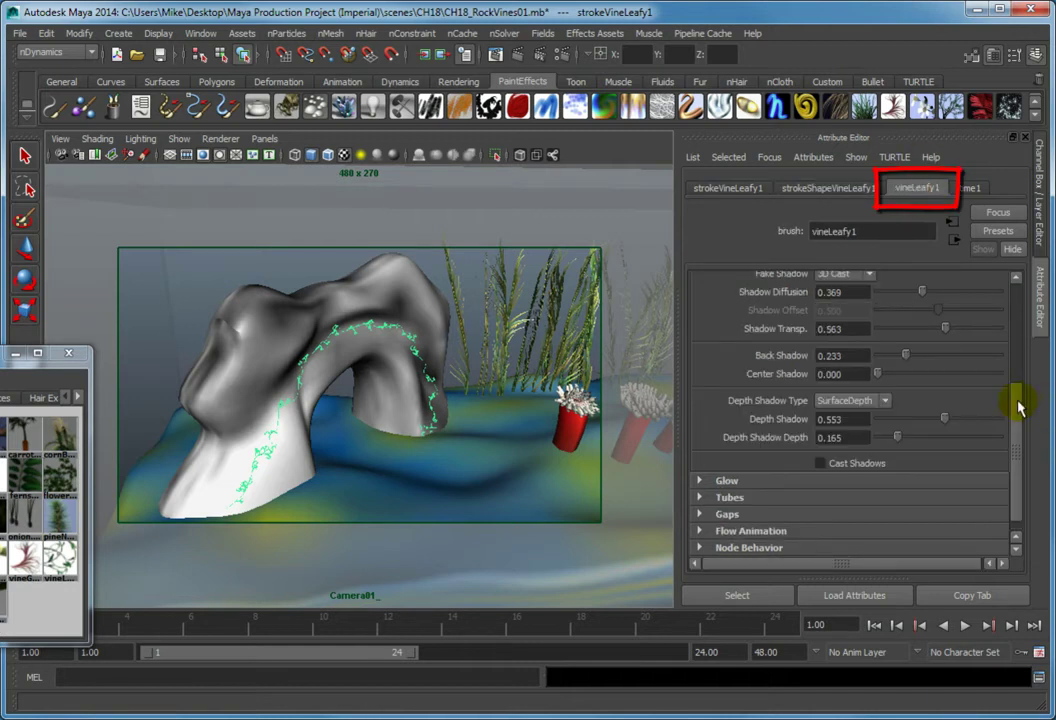
{"action": "left_click_drag", "start_coordinate": [1018, 396], "coordinate": [1028, 289]}
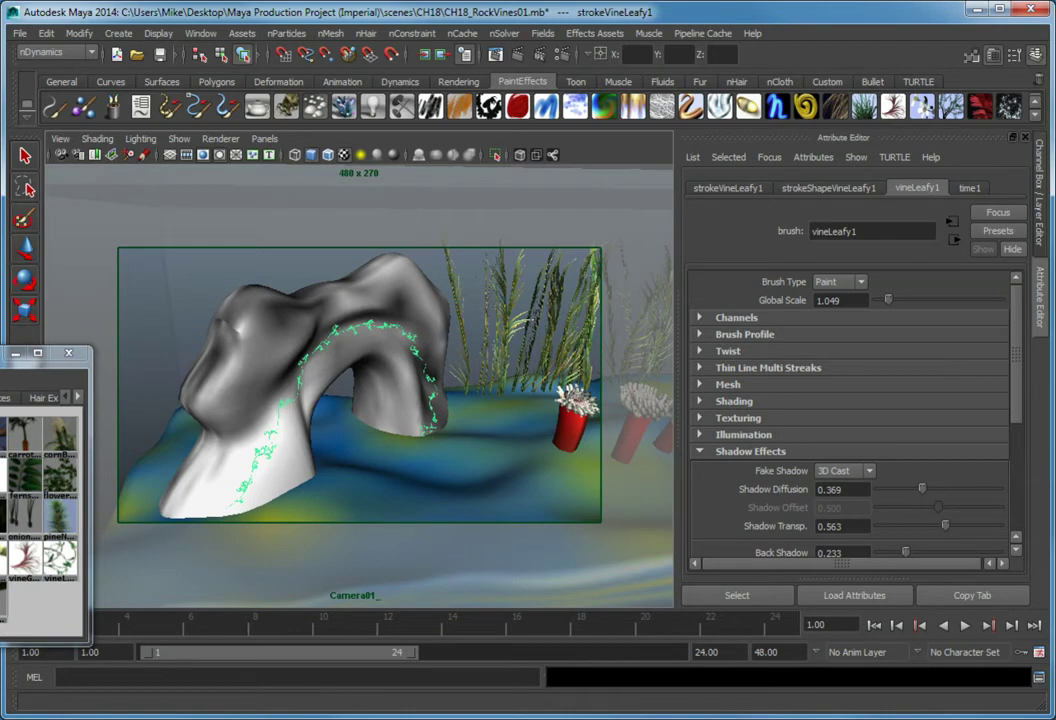
{"action": "left_click_drag", "start_coordinate": [40, 353], "coordinate": [512, 336]}
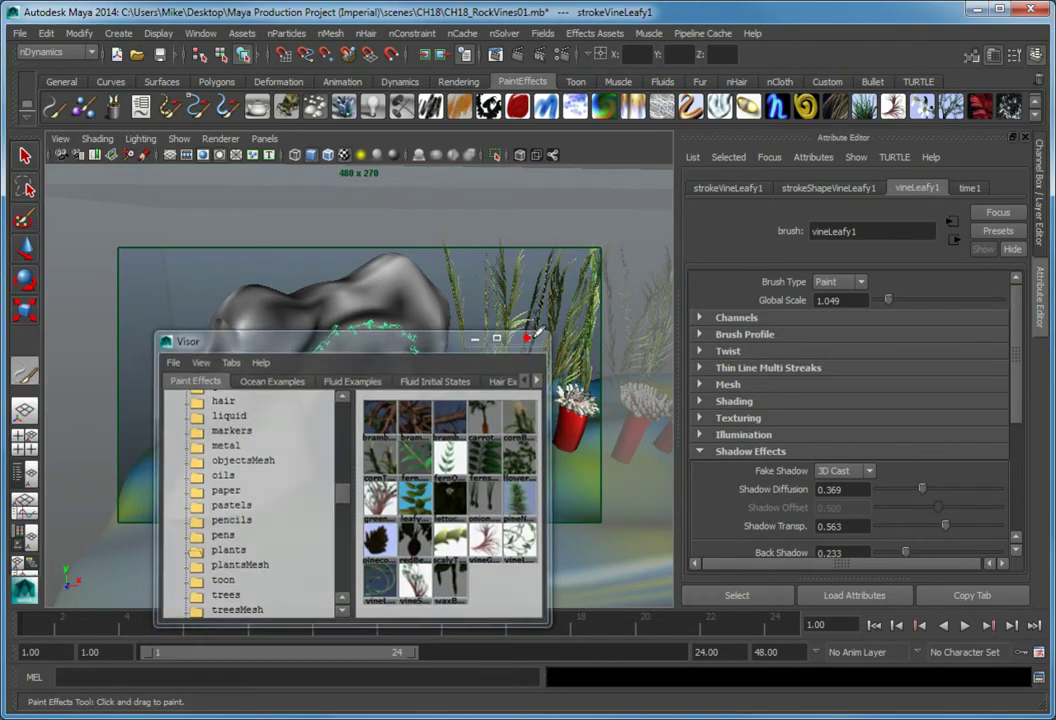
{"action": "left_click", "coordinate": [527, 338]}
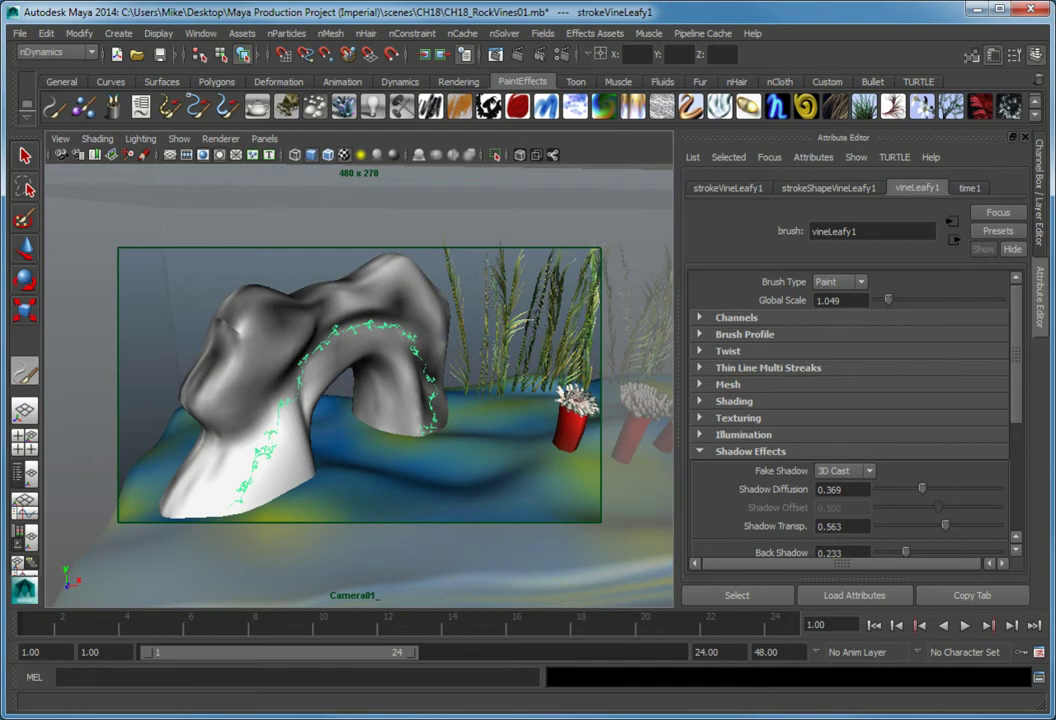
{"action": "left_click", "coordinate": [840, 300]}
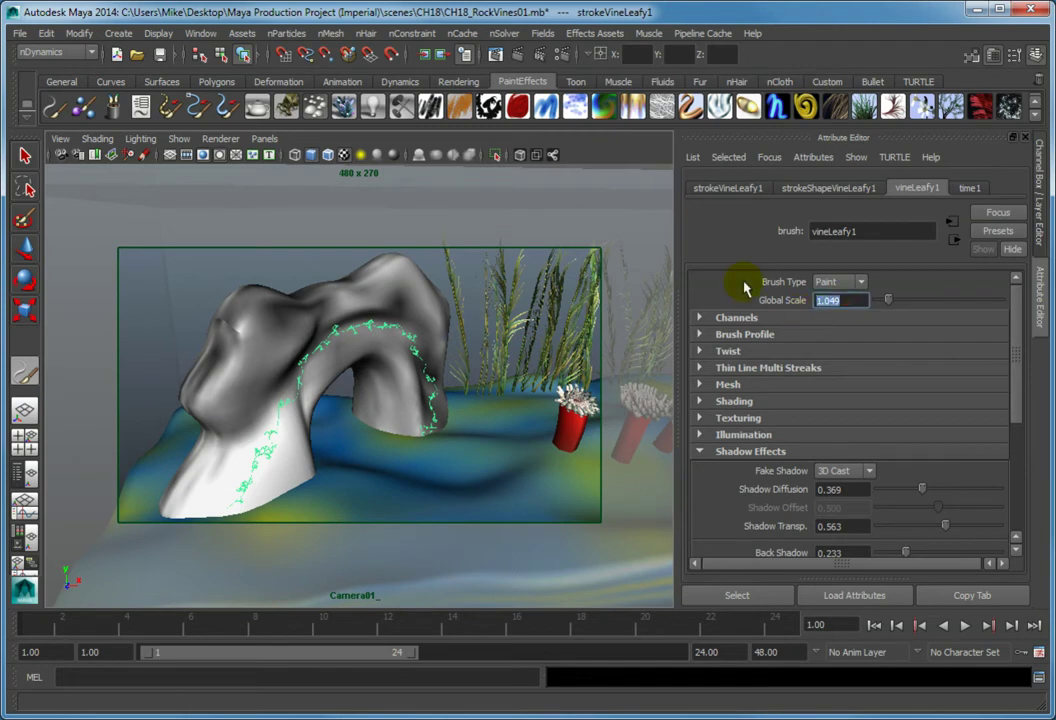
{"action": "type", "text": "10"}
{"action": "key", "text": "Return"}
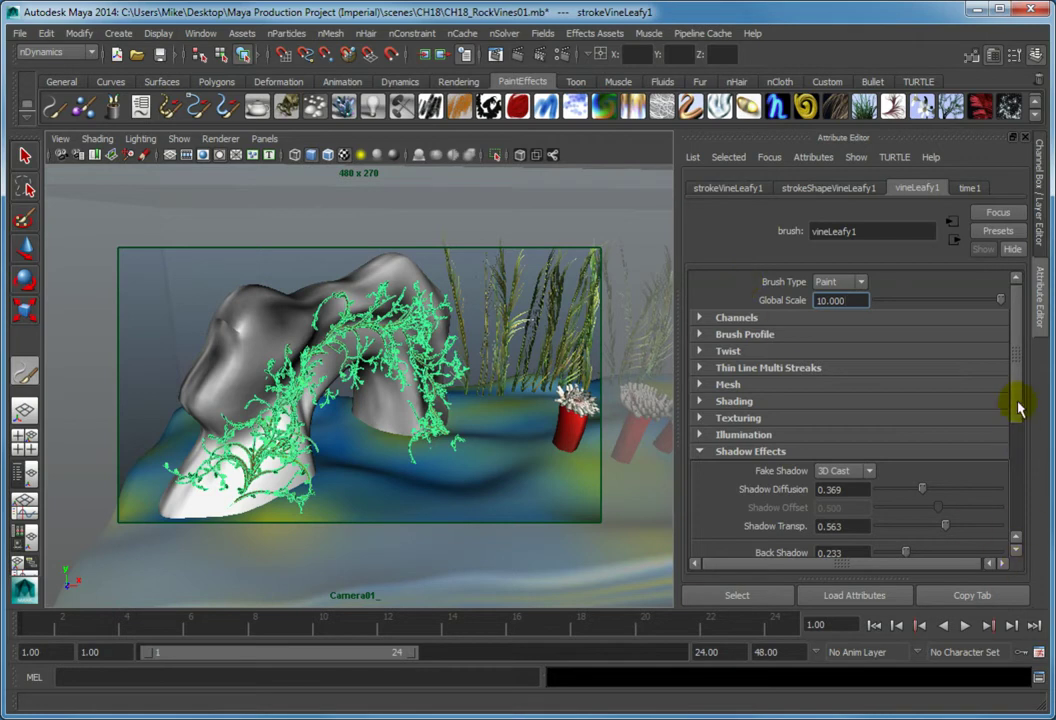
Reveal the vineLeafy1 Occupation Surface settings by expanding Tubes and collapsing Forces.
{"action": "left_click_drag", "start_coordinate": [1018, 398], "coordinate": [1025, 519]}
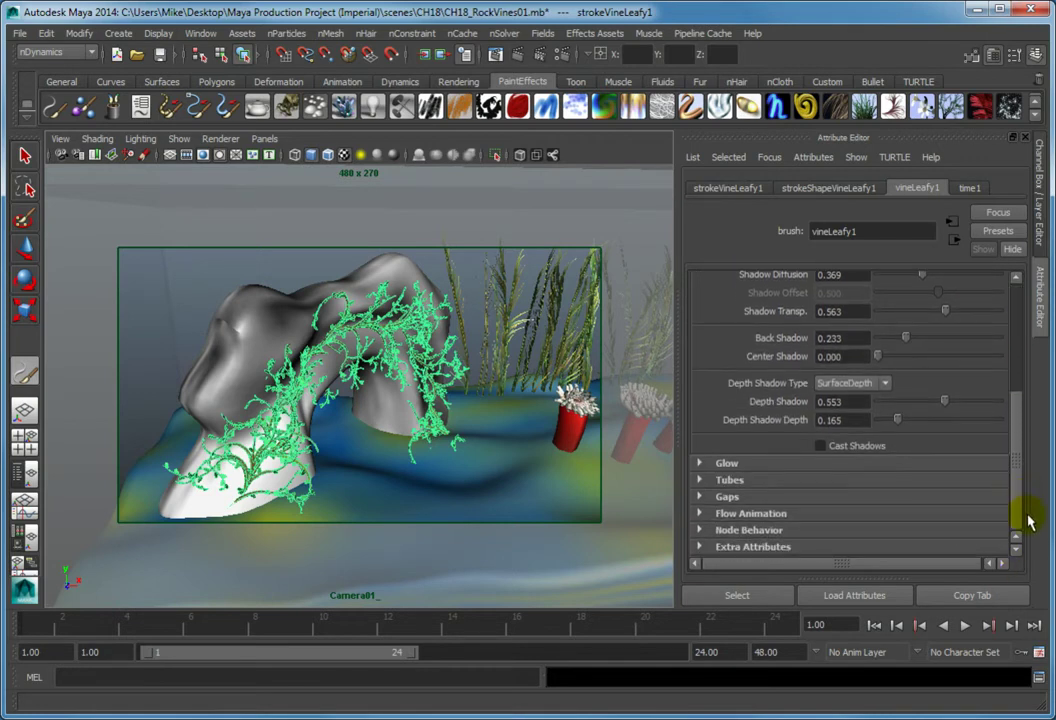
{"action": "left_click", "coordinate": [802, 479]}
{"action": "left_click_drag", "start_coordinate": [1018, 358], "coordinate": [1025, 408]}
{"action": "left_click", "coordinate": [797, 372]}
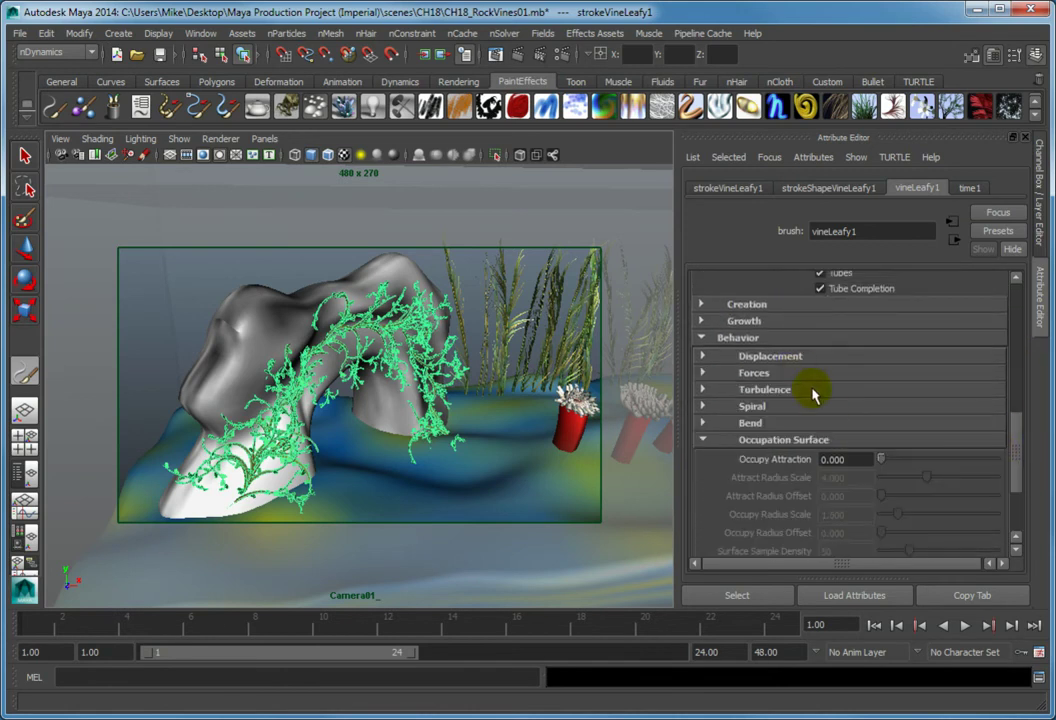
{"action": "left_click_drag", "start_coordinate": [1016, 431], "coordinate": [1018, 462]}
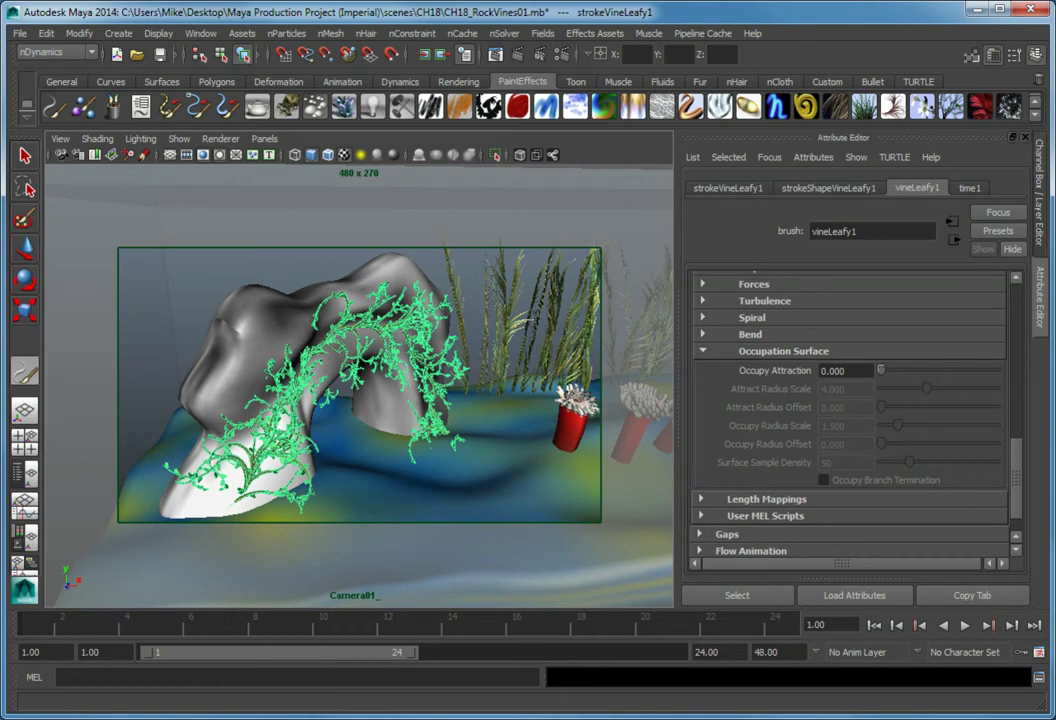
Enter 40 for the vineLeafy1 brush's Occupy Attraction.
{"action": "left_click_drag", "start_coordinate": [858, 371], "coordinate": [790, 373]}
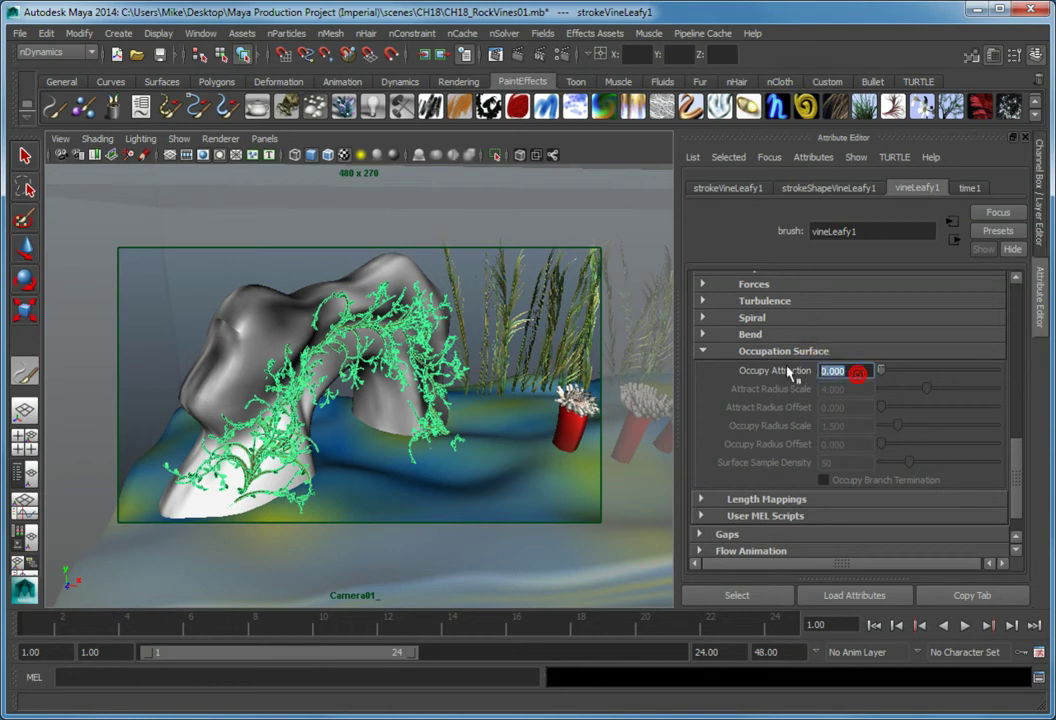
{"action": "type", "text": "40"}
{"action": "key", "text": "Return"}
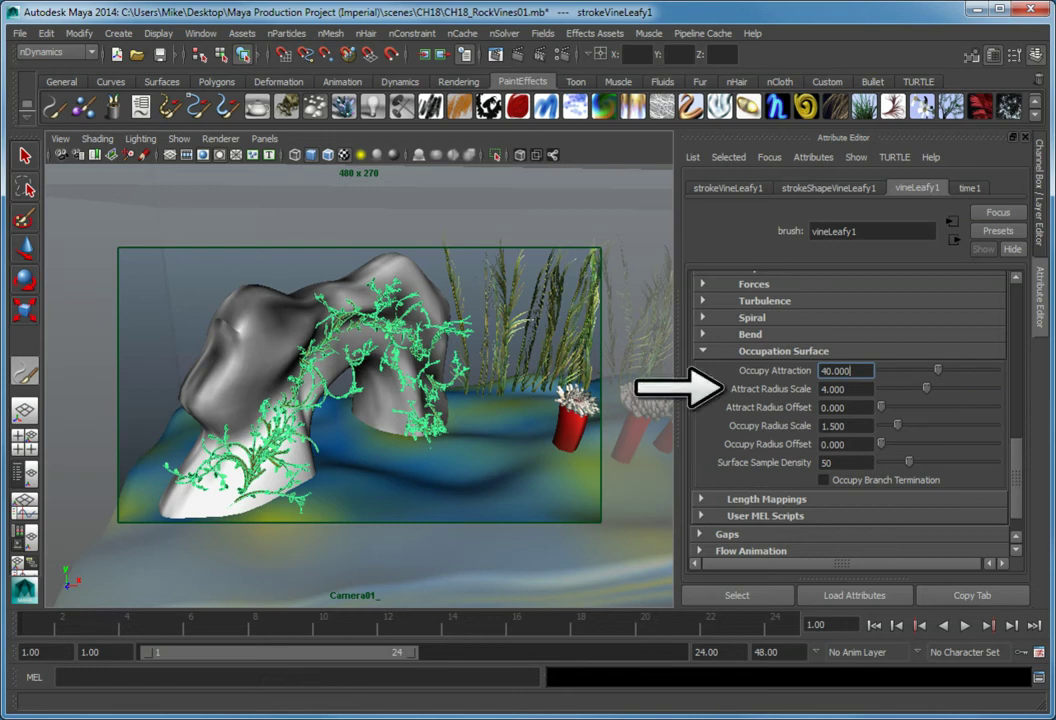
Change the vineLeafy1 brush's Attract Radius Scale from 4 to 30.
{"action": "left_click", "coordinate": [846, 391]}
{"action": "left_click_drag", "start_coordinate": [846, 391], "coordinate": [780, 395]}
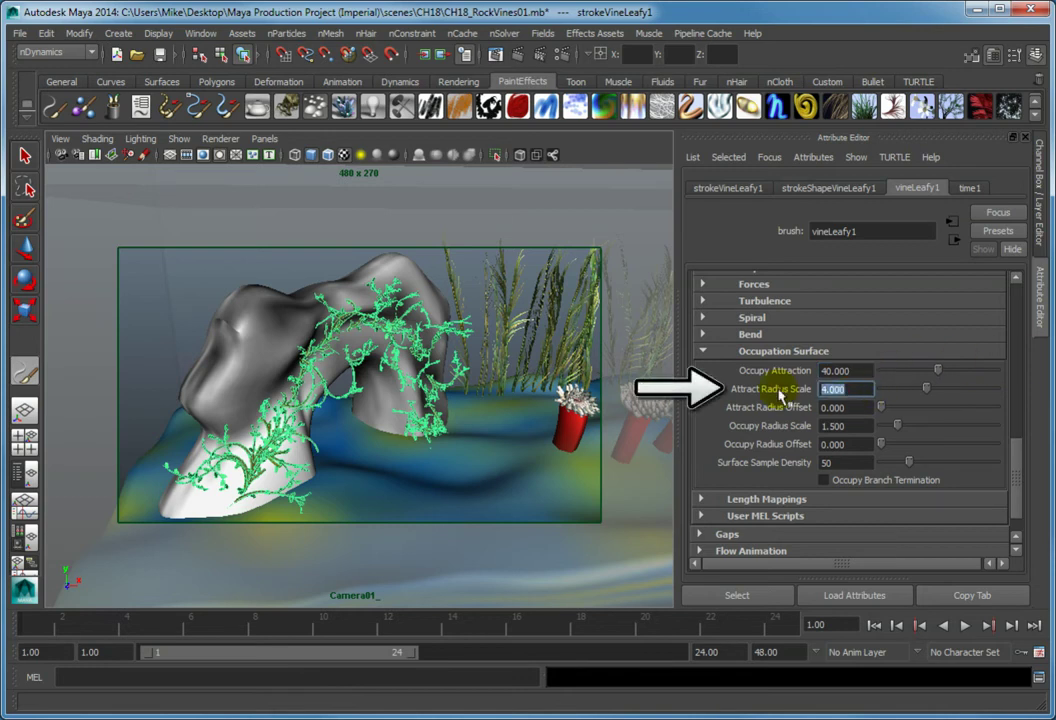
{"action": "type", "text": "30"}
{"action": "key", "text": "Return"}
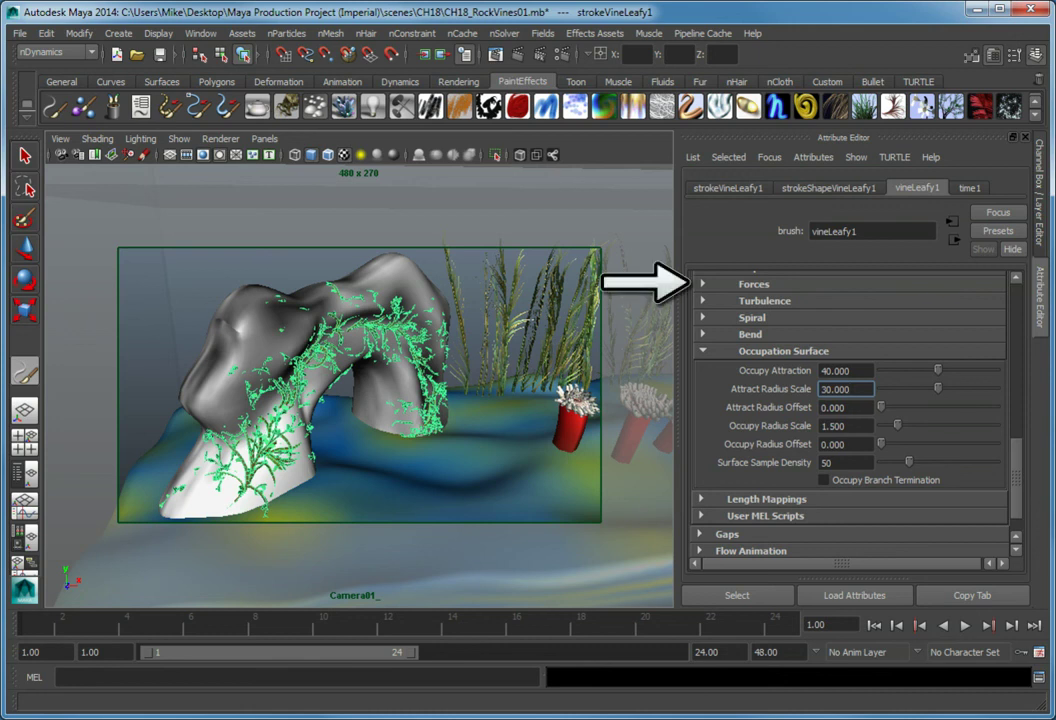
Enable Surface Collide with Collide Method Outside for vineLeafy1, then render the current frame.
{"action": "left_click", "coordinate": [876, 286]}
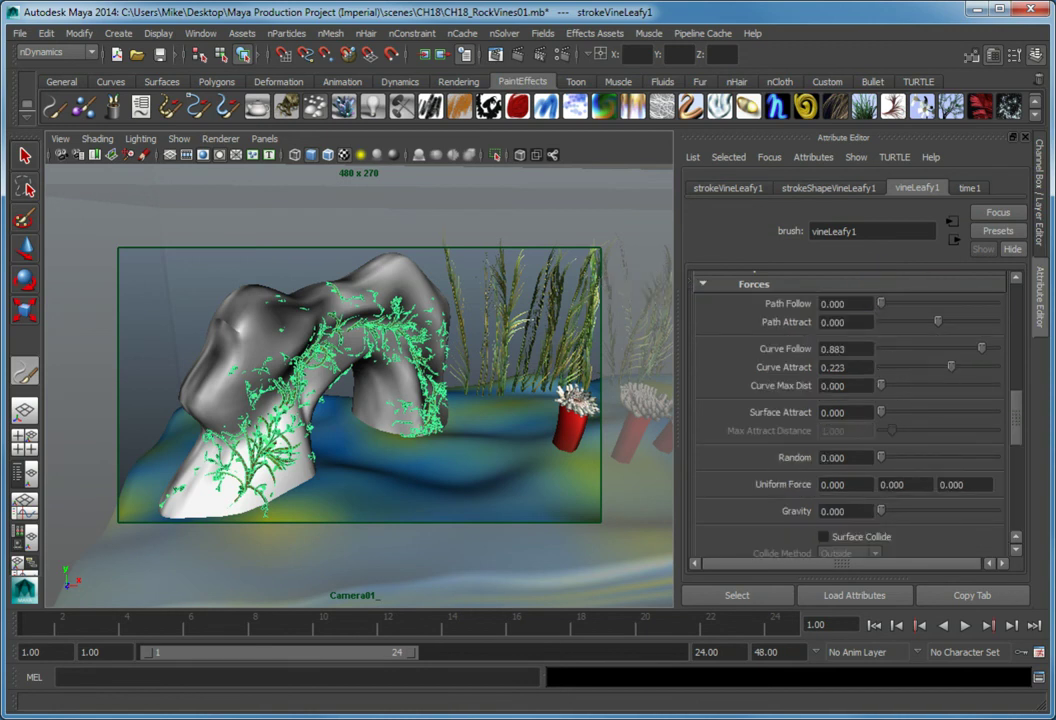
{"action": "left_click", "coordinate": [838, 538]}
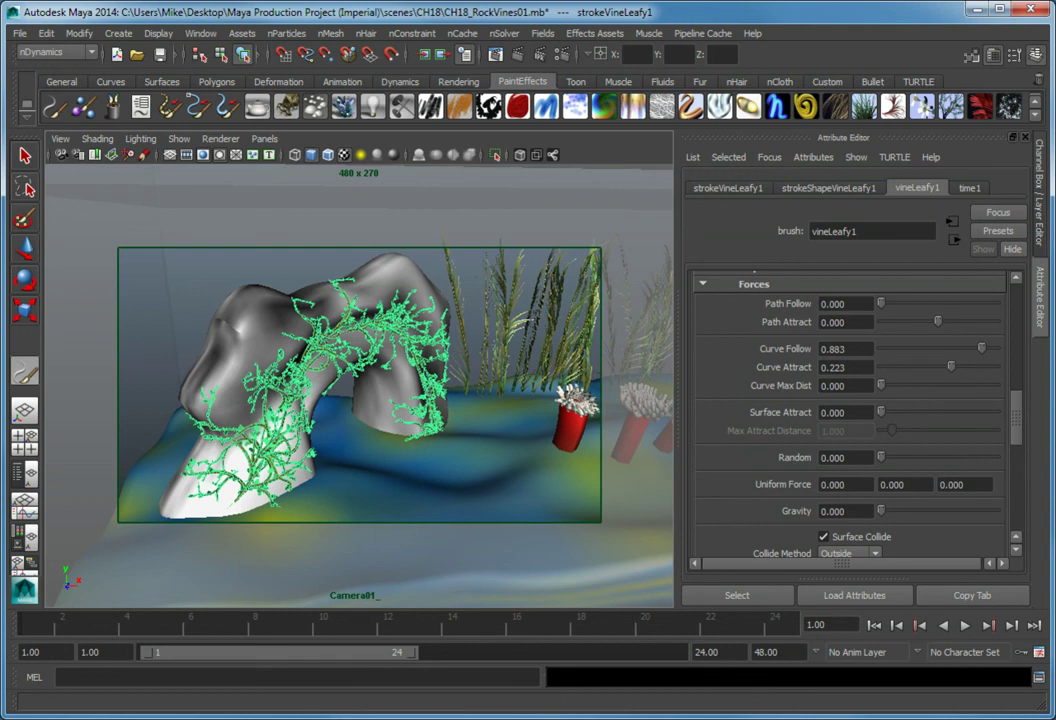
{"action": "scroll", "coordinate": [835, 342], "scroll_direction": "down", "scroll_amount": 3}
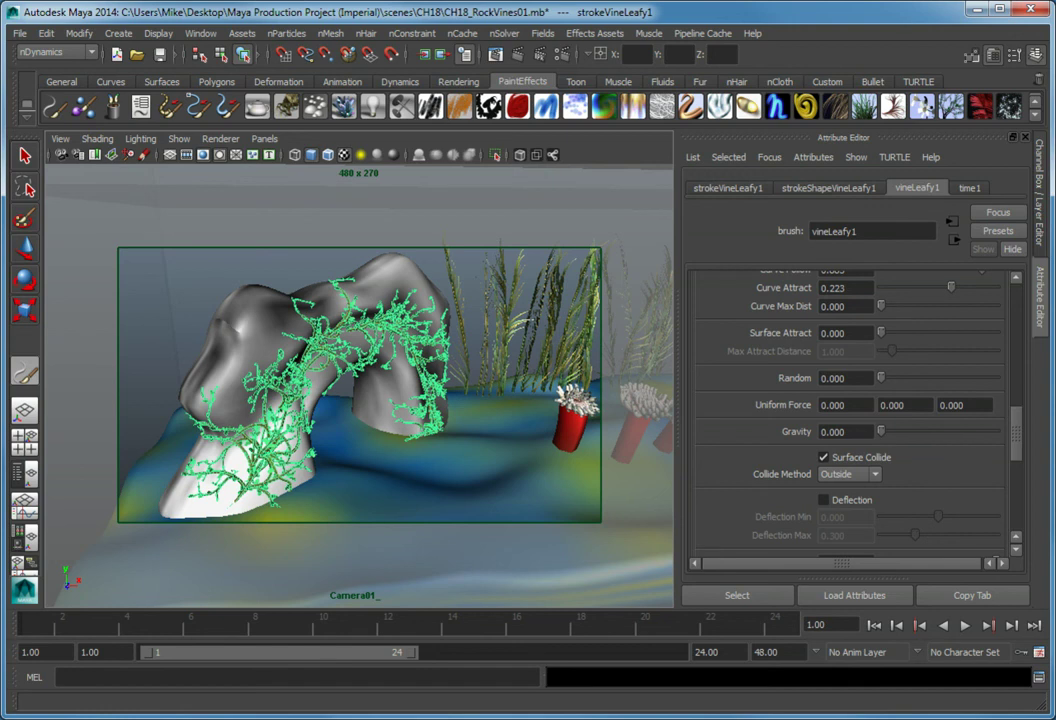
{"action": "left_click", "coordinate": [519, 56]}
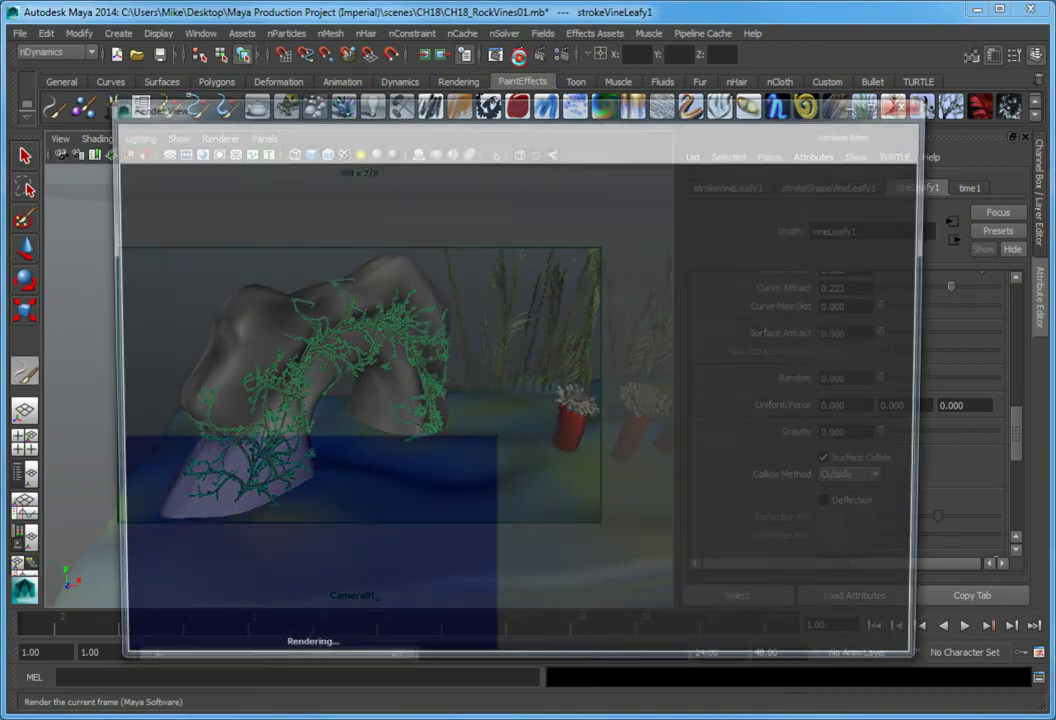